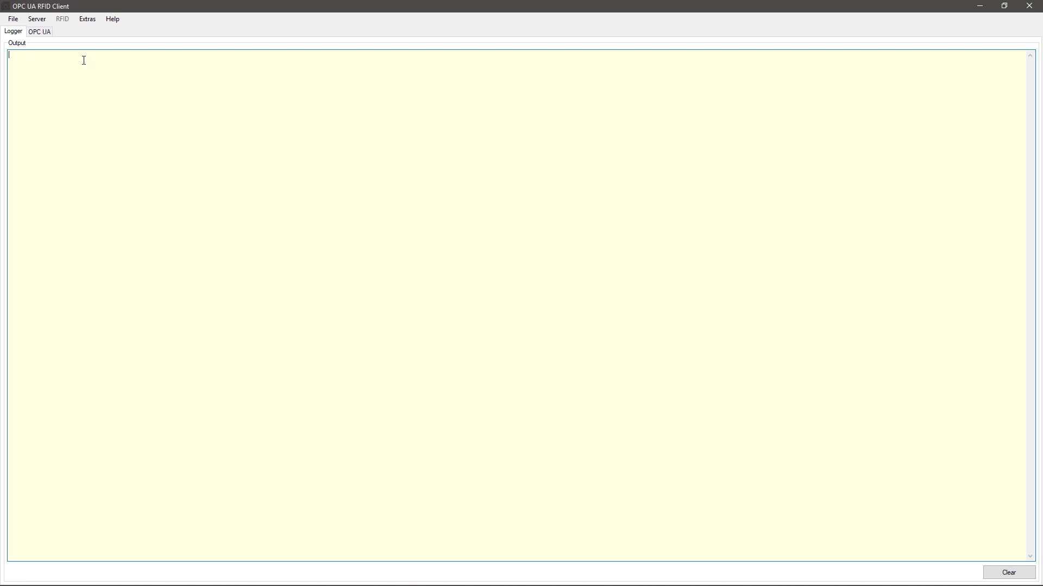
# - Discover servers at 192.168.0.254 and connect to the SIMATIC_RF615R endpoint on port 4840
pyautogui.click(38, 21)
pyautogui.click(50, 31)
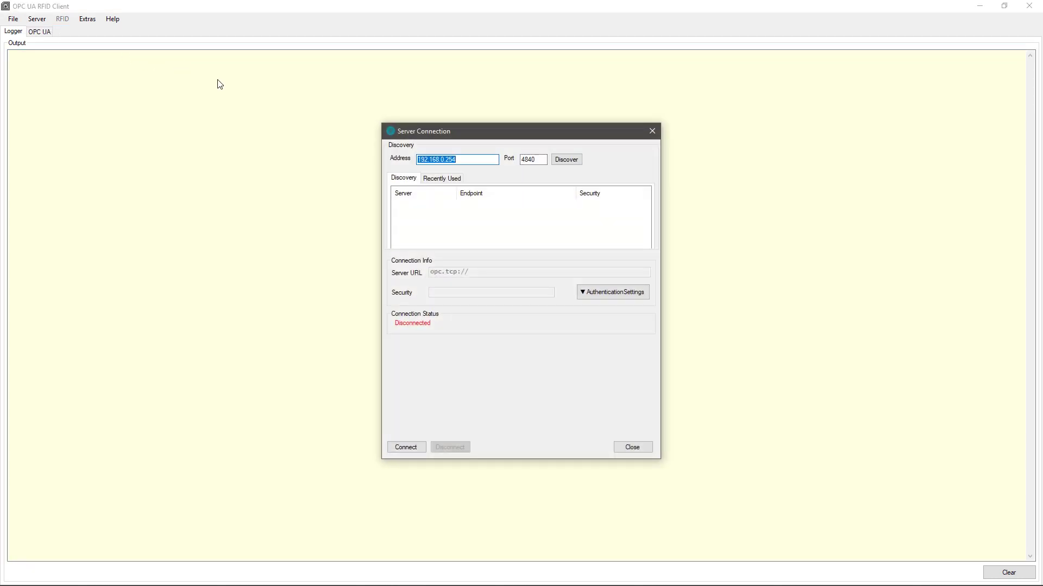
pyautogui.click(472, 160)
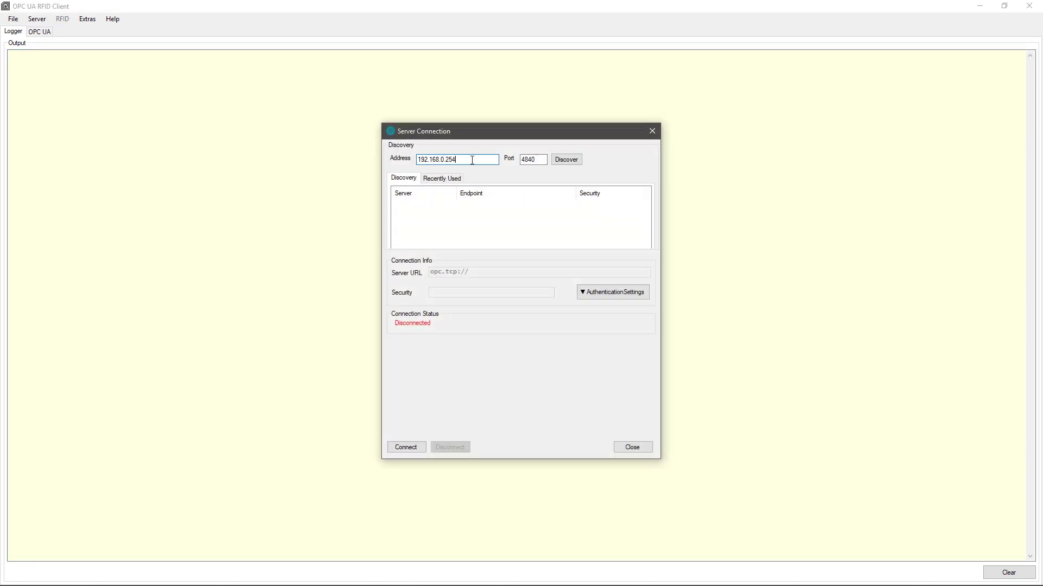
pyautogui.click(569, 162)
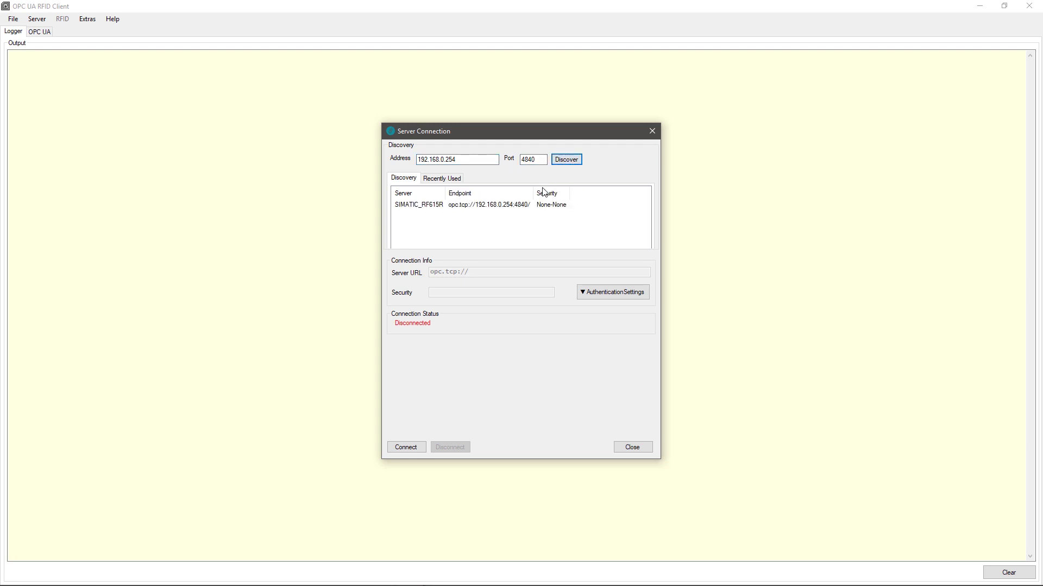
pyautogui.click(522, 205)
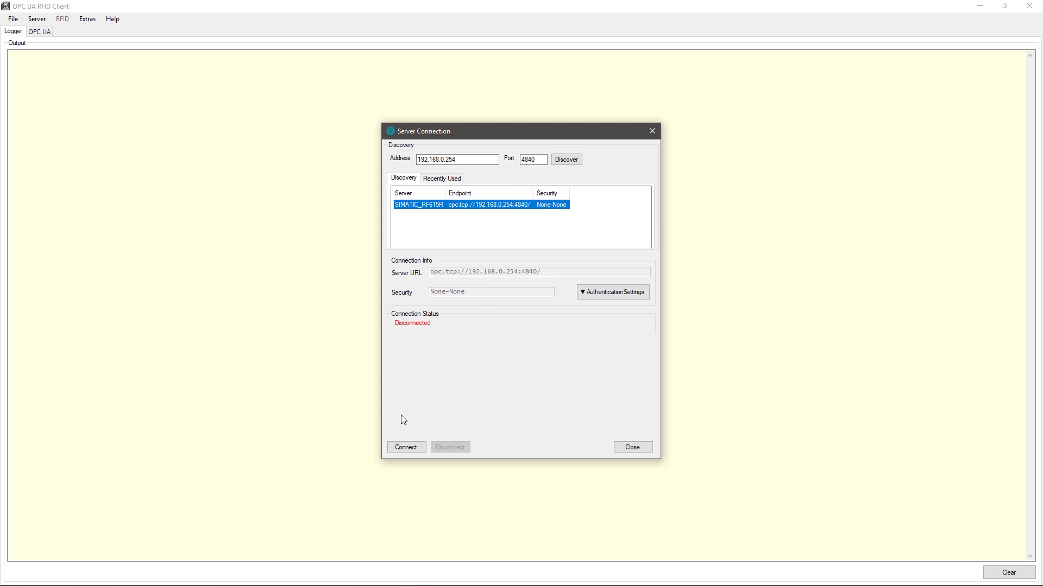
pyautogui.click(393, 452)
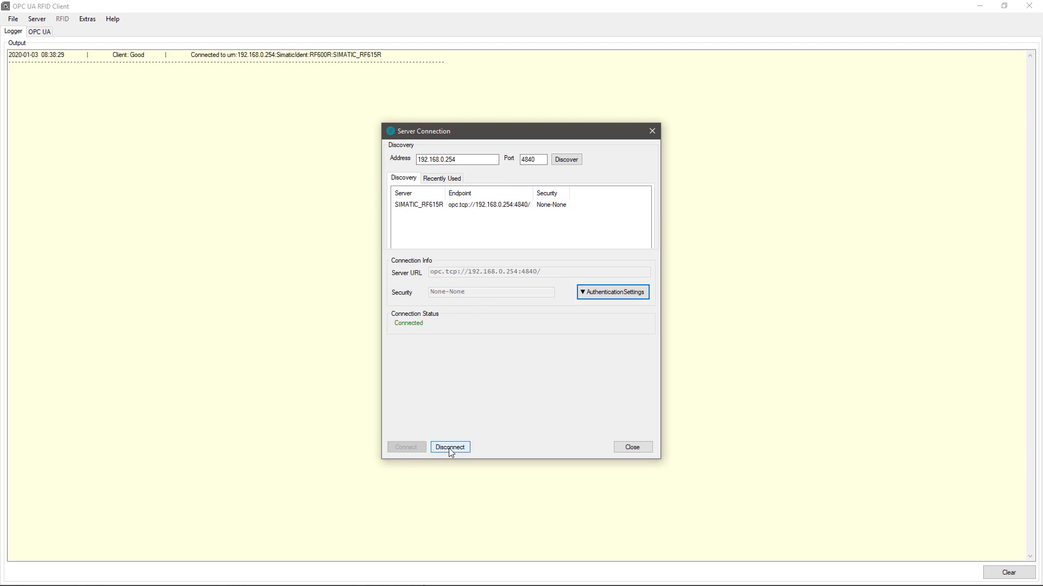
pyautogui.click(633, 454)
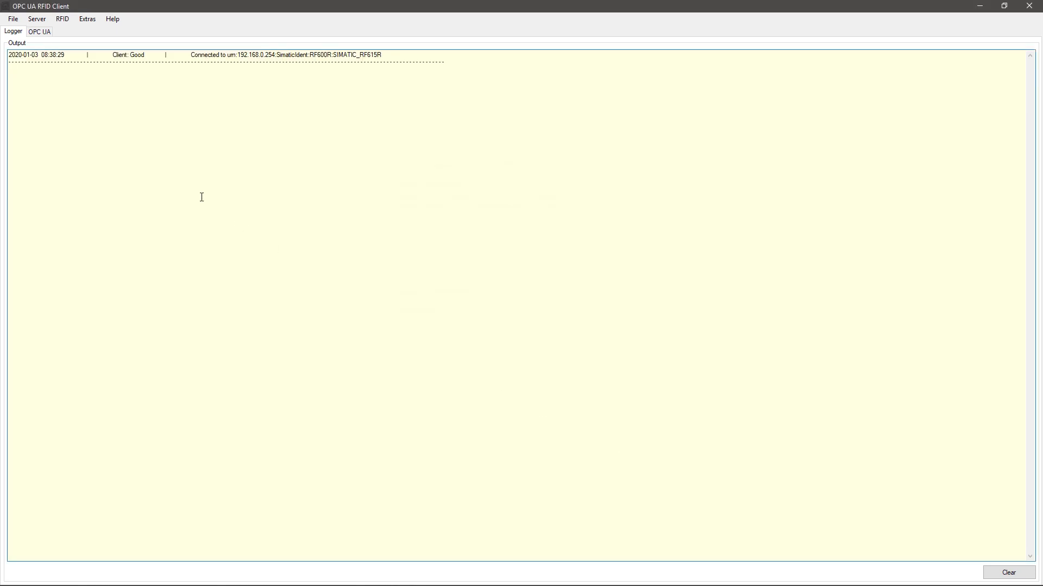
# - On the OPC UA tab, expand Objects > DeviceSet > Read_point_1 to reveal Scan, ScanStart and ScanStop
pyautogui.click(35, 33)
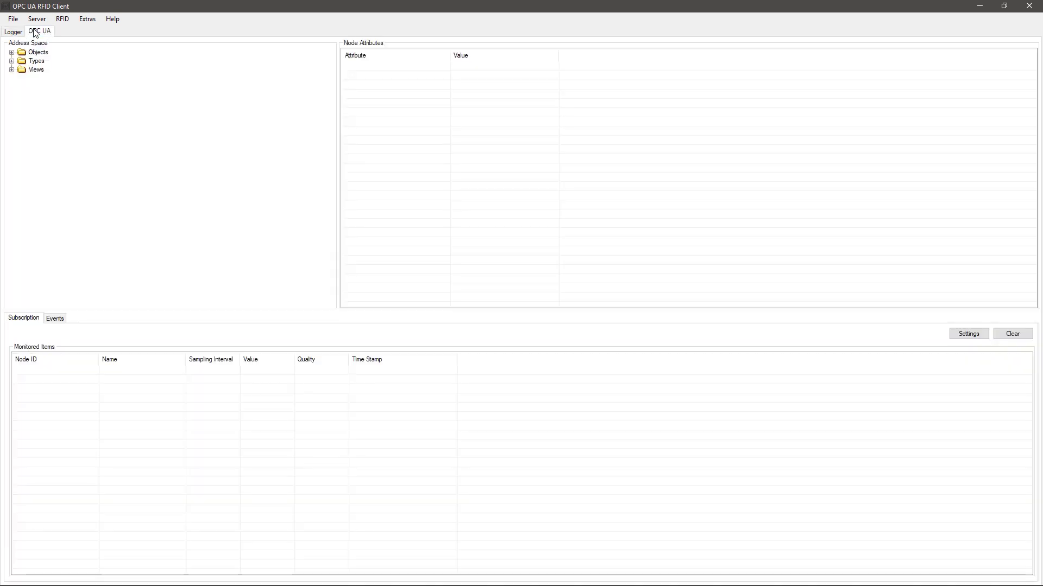
pyautogui.click(12, 52)
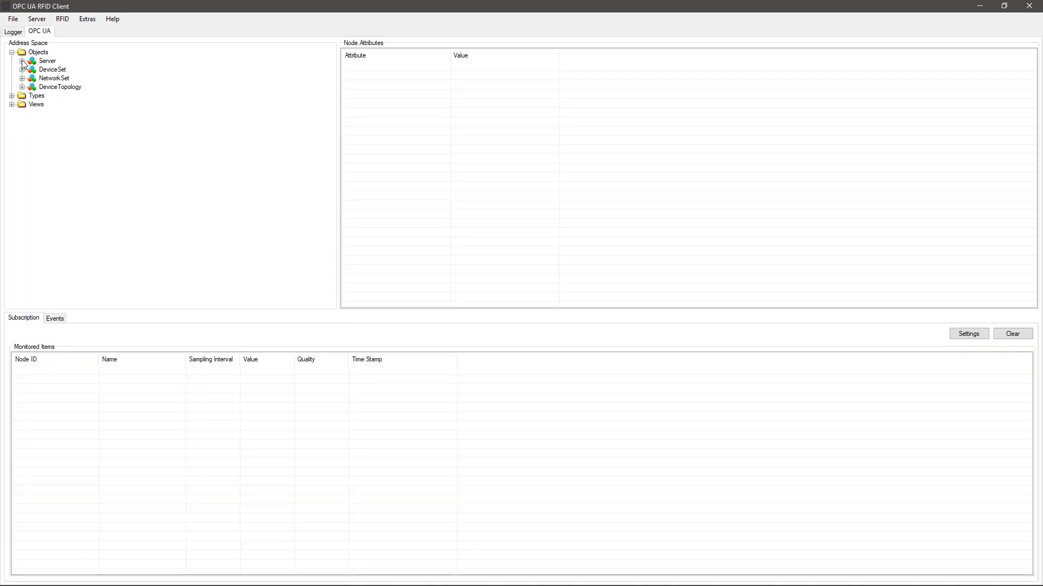
pyautogui.click(22, 70)
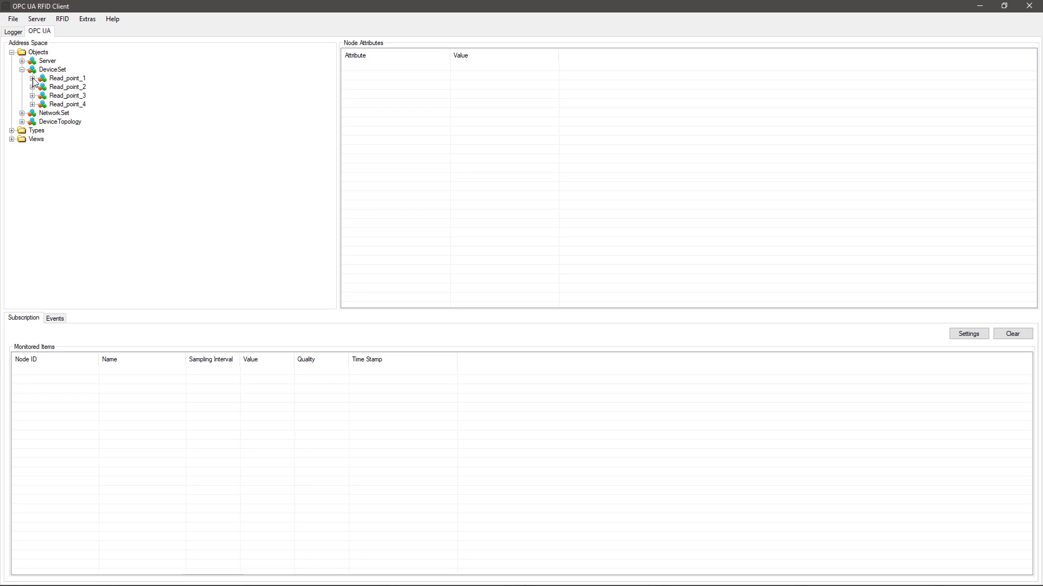
pyautogui.click(32, 79)
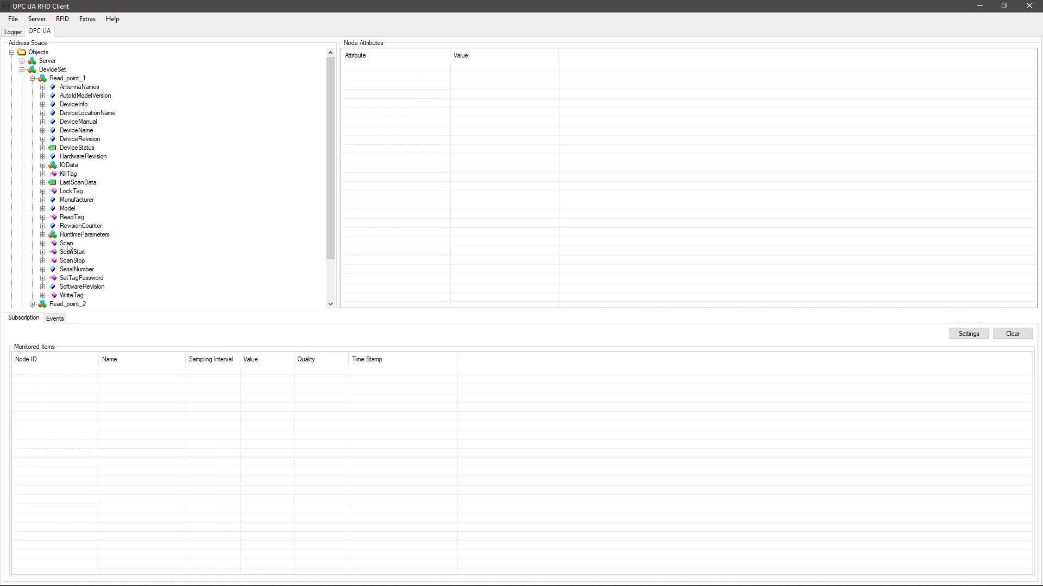
# - Call the Scan method once on Read_point_1 and close its result window
pyautogui.click(67, 244)
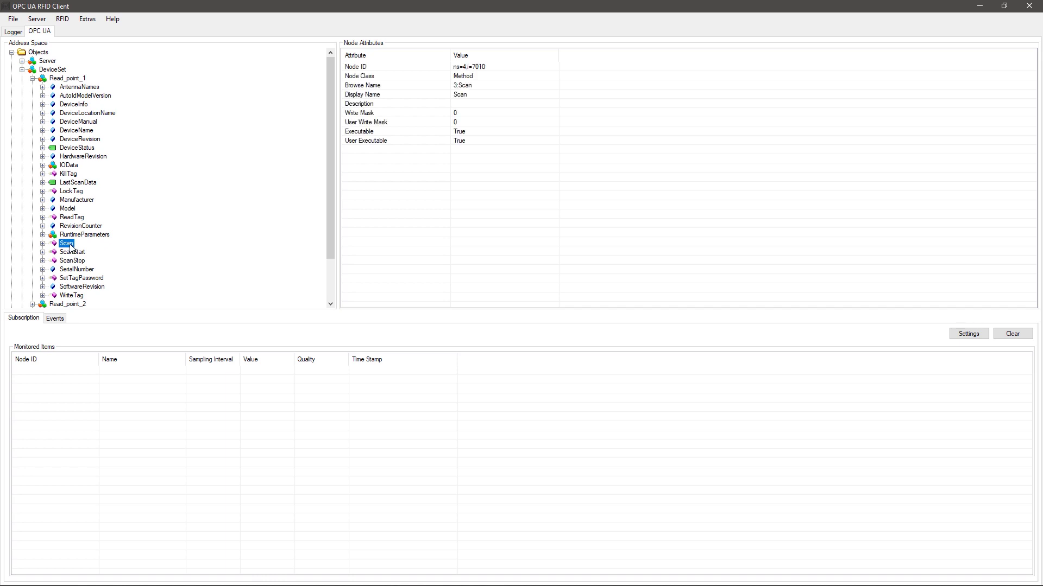
pyautogui.doubleClick(68, 244)
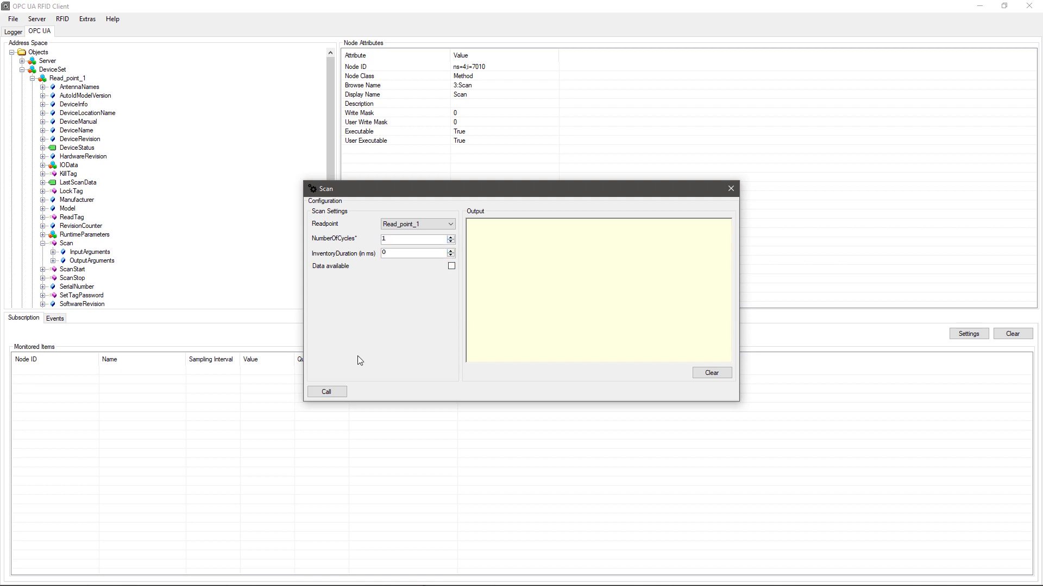
pyautogui.click(337, 393)
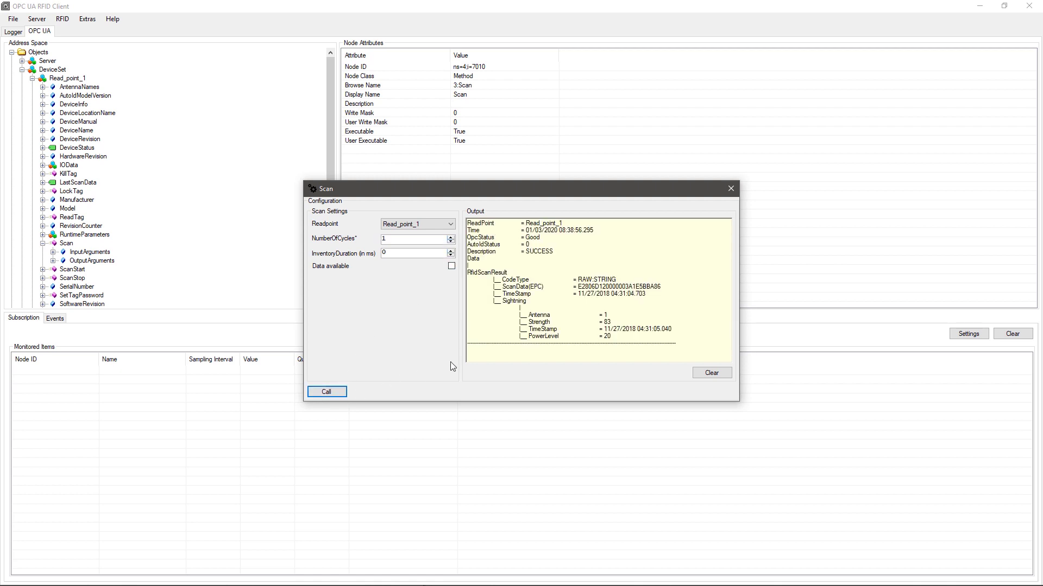
pyautogui.click(731, 189)
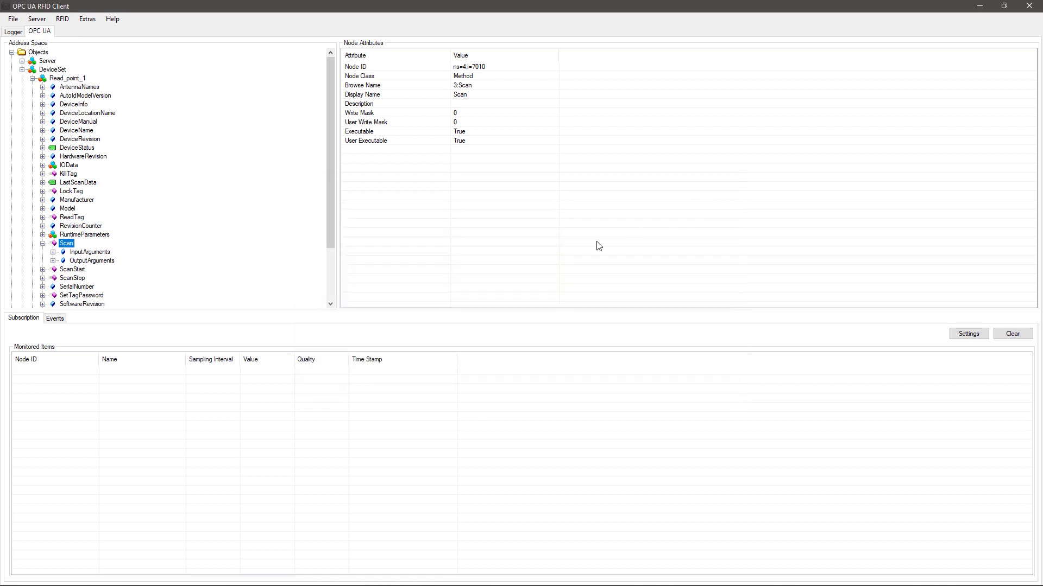
# - In the Events view, add Read_point_1 (ns=4;i=5002) as a monitored event emitter
pyautogui.click(55, 319)
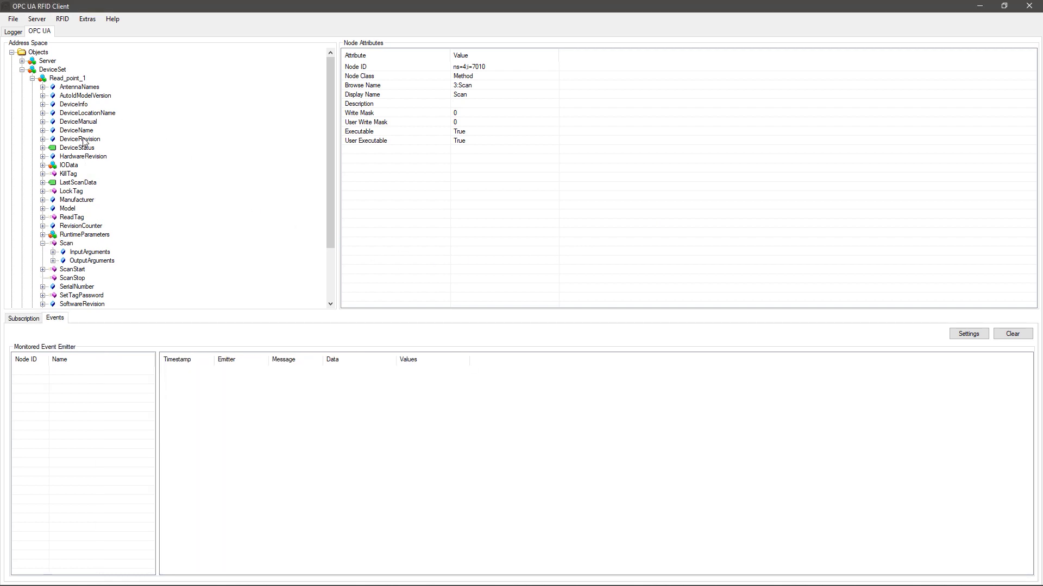
pyautogui.click(76, 79)
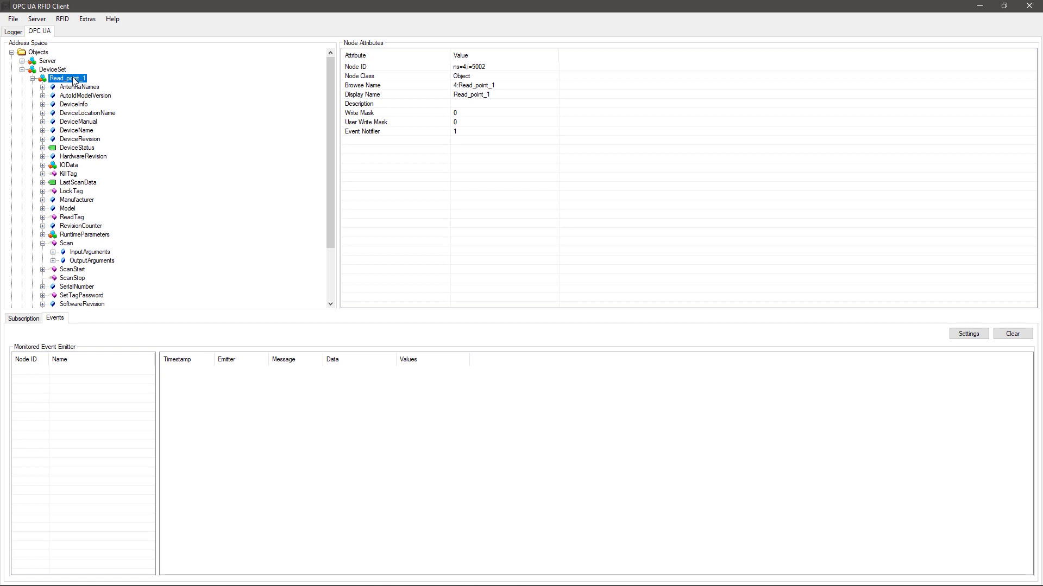
pyautogui.moveTo(74, 81); pyautogui.dragTo(82, 157)
pyautogui.moveTo(118, 278); pyautogui.dragTo(116, 403)
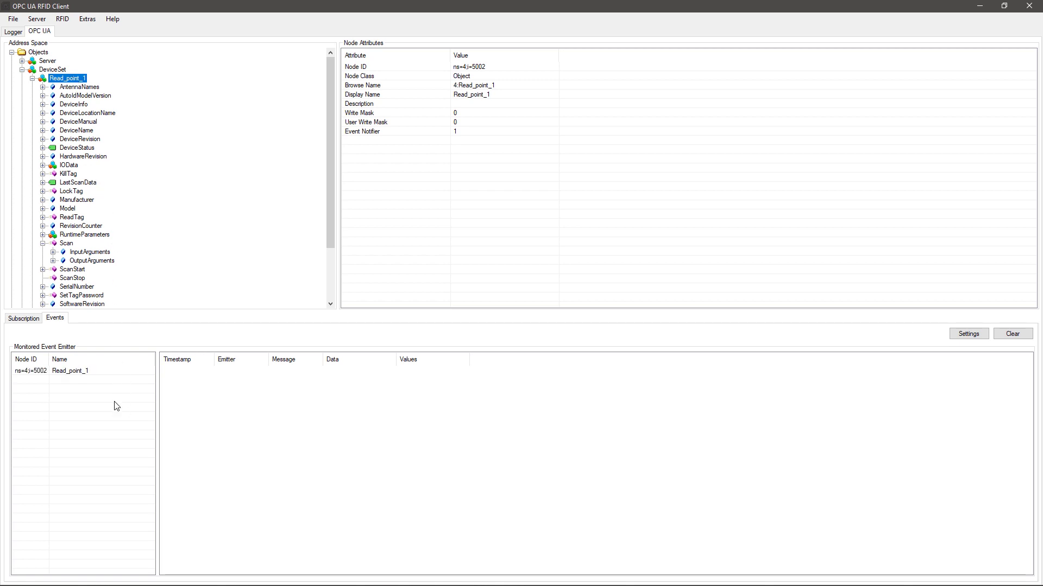
# - Call ScanStart, then ScanStop on Read_point_1, capturing three RfidScanEvent entries (RSSI 96, 81, 73)
pyautogui.doubleClick(62, 270)
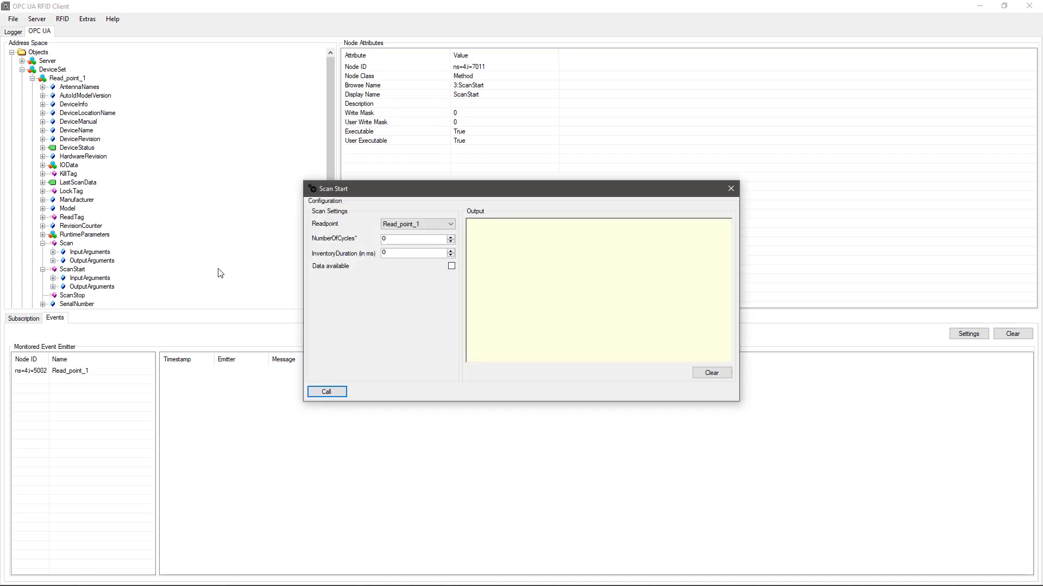
pyautogui.click(326, 392)
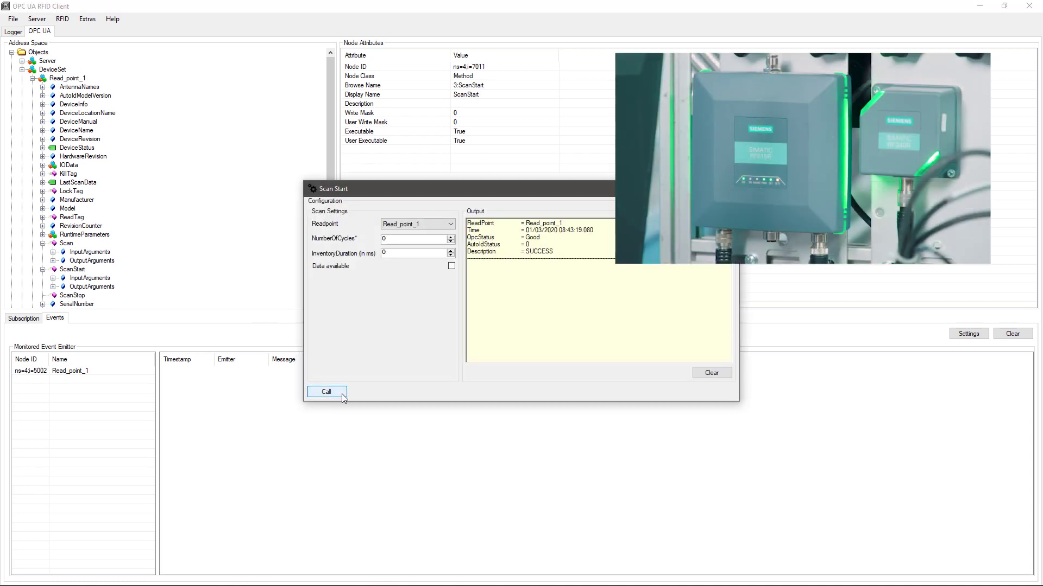
pyautogui.press('Escape')
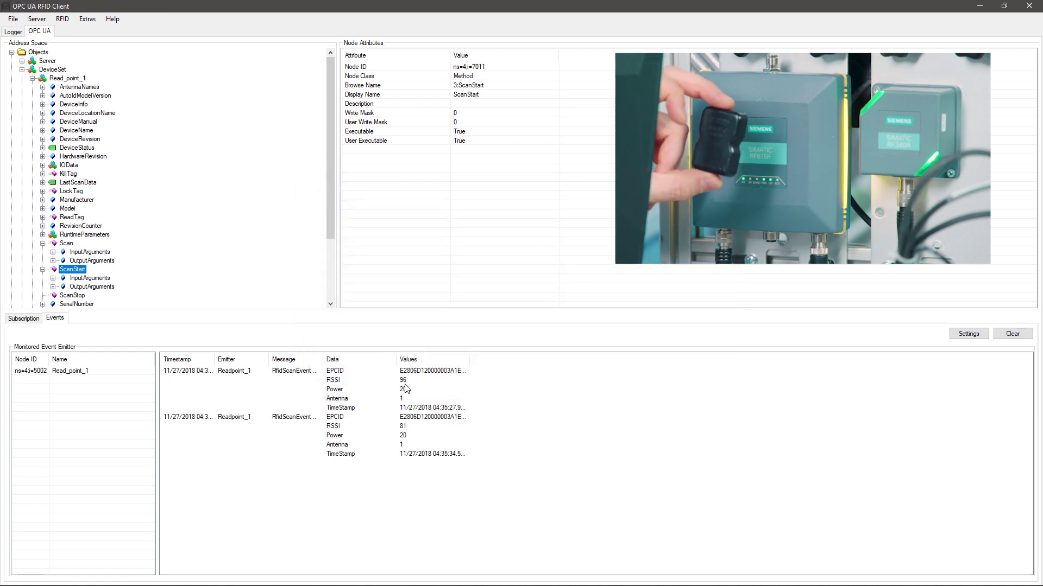
pyautogui.doubleClick(73, 296)
pyautogui.click(422, 362)
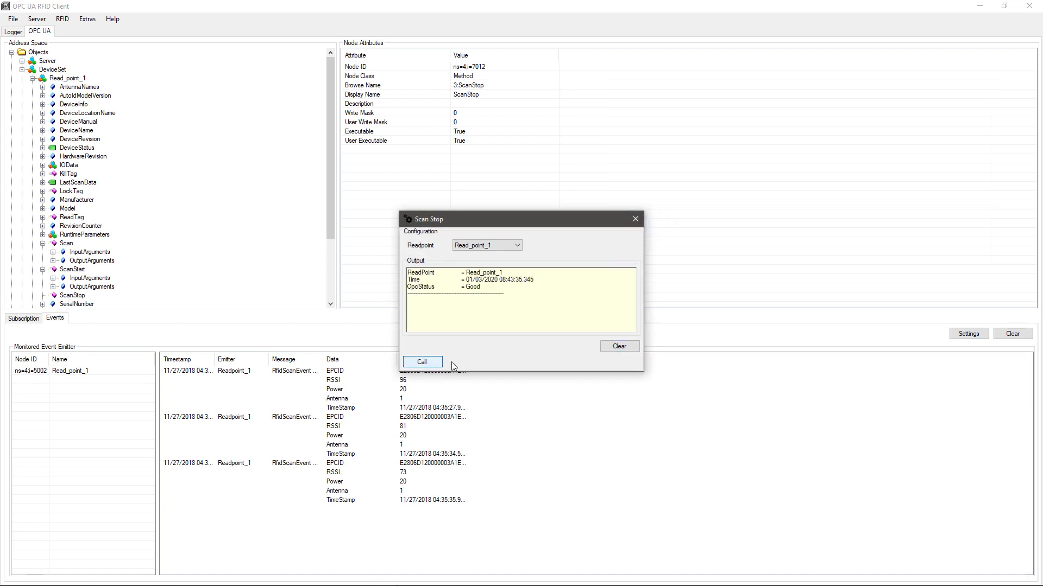
pyautogui.click(634, 218)
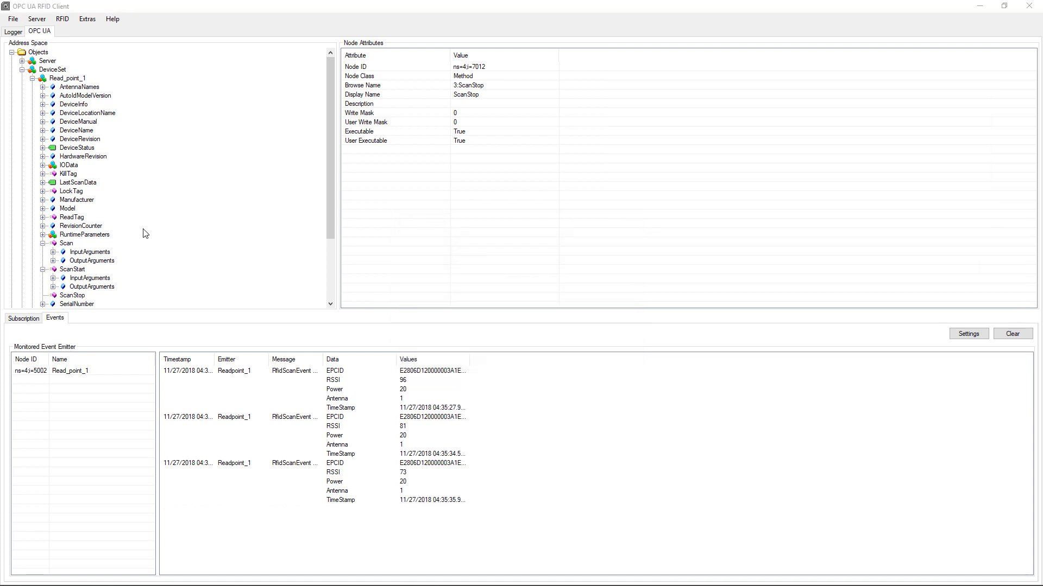
# - Inspect the attributes of the ReadTag and WriteTag methods
pyautogui.click(69, 219)
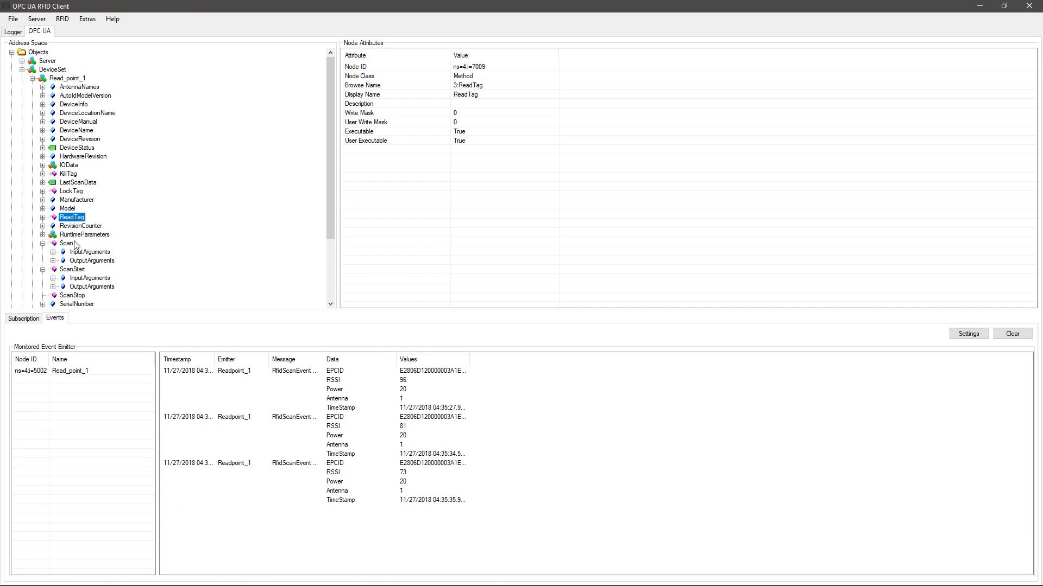
pyautogui.scroll(-2, 75, 286)
pyautogui.click(76, 278)
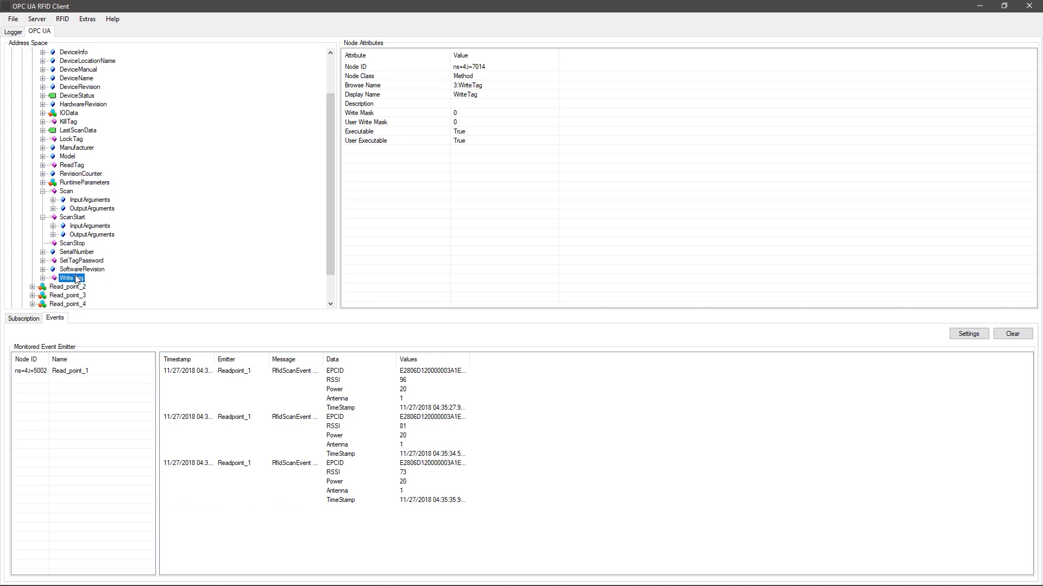
pyautogui.scroll(2, 78, 228)
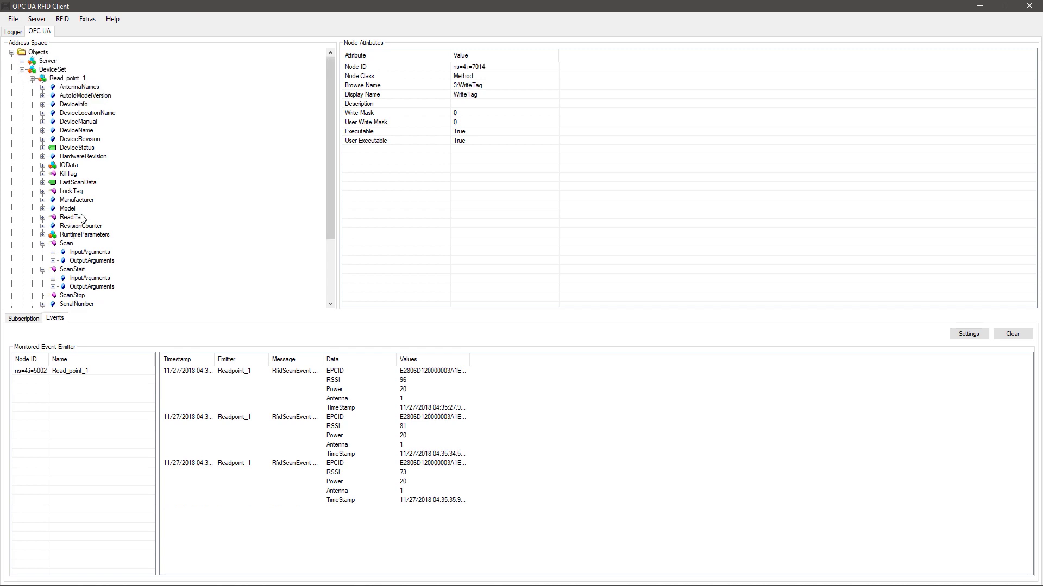
# - Expand RuntimeParameters, showing RfidSettings antennas and CommonSettings with CodeTypes
pyautogui.click(77, 236)
pyautogui.click(43, 236)
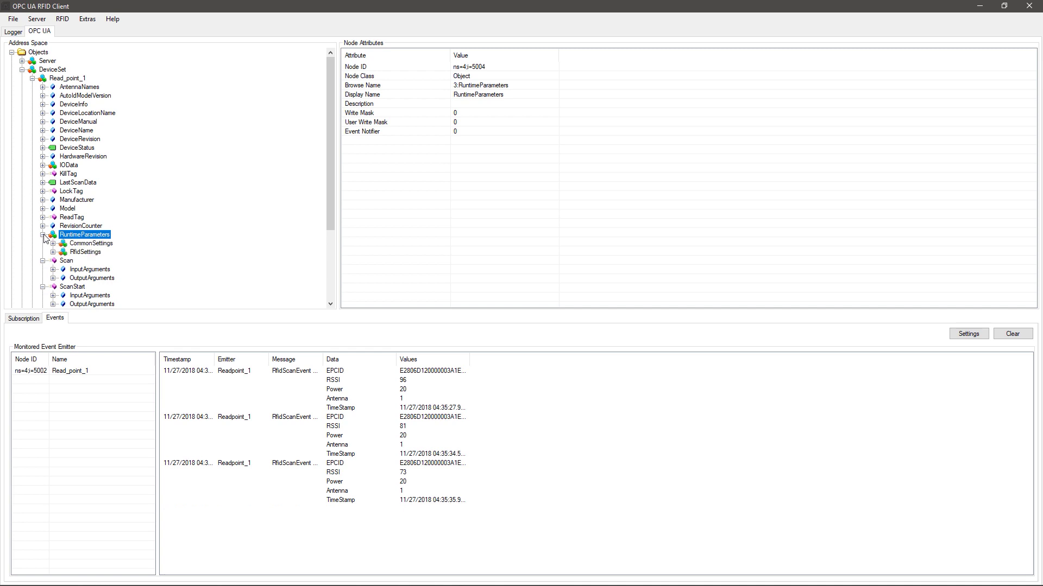
pyautogui.click(53, 252)
pyautogui.click(53, 244)
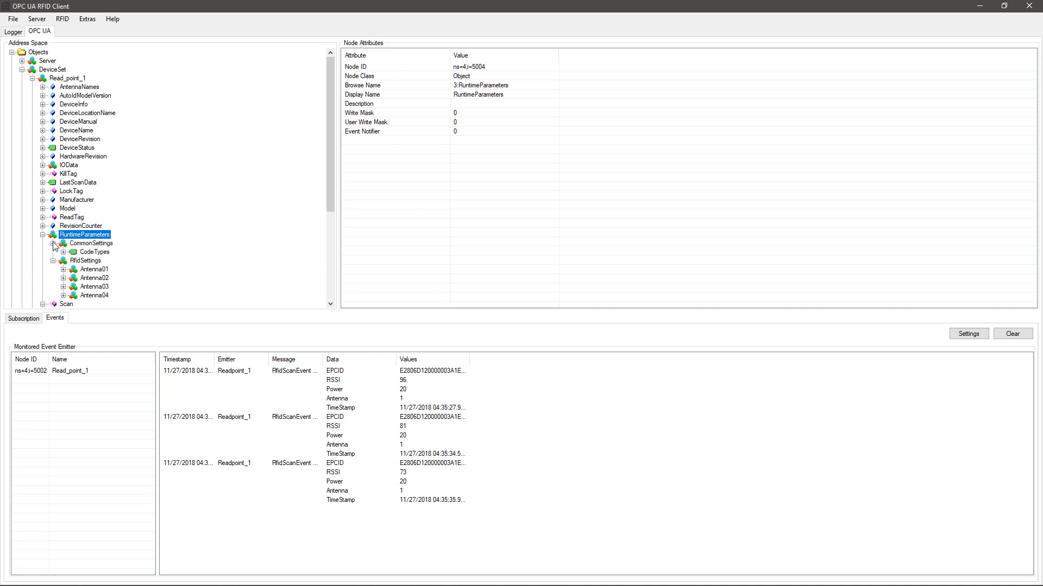